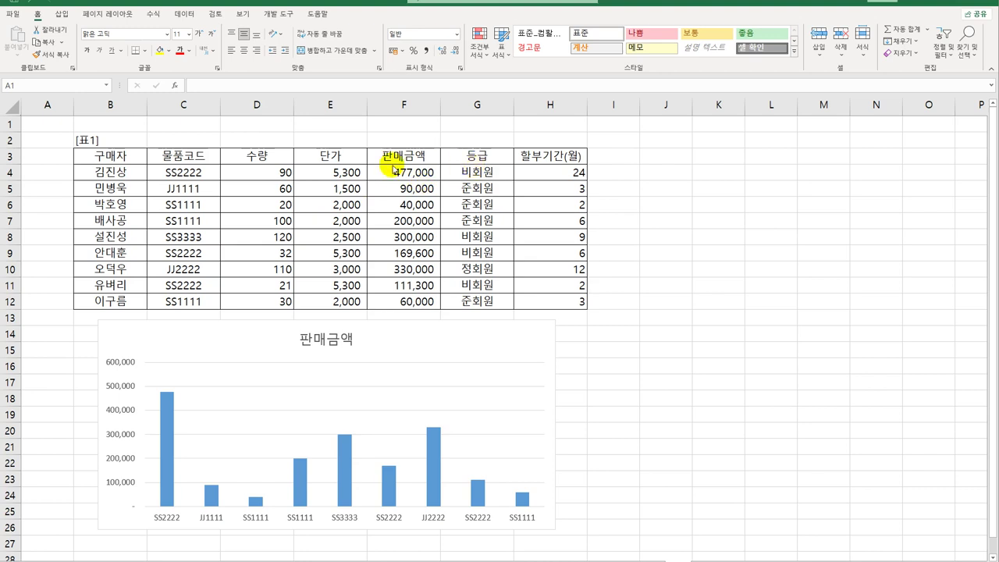
Turn on the Hidden (숨김) protection option for the 판매금액 cells F4:F12, keeping Locked (잠금) enabled.
left_click(396, 173)
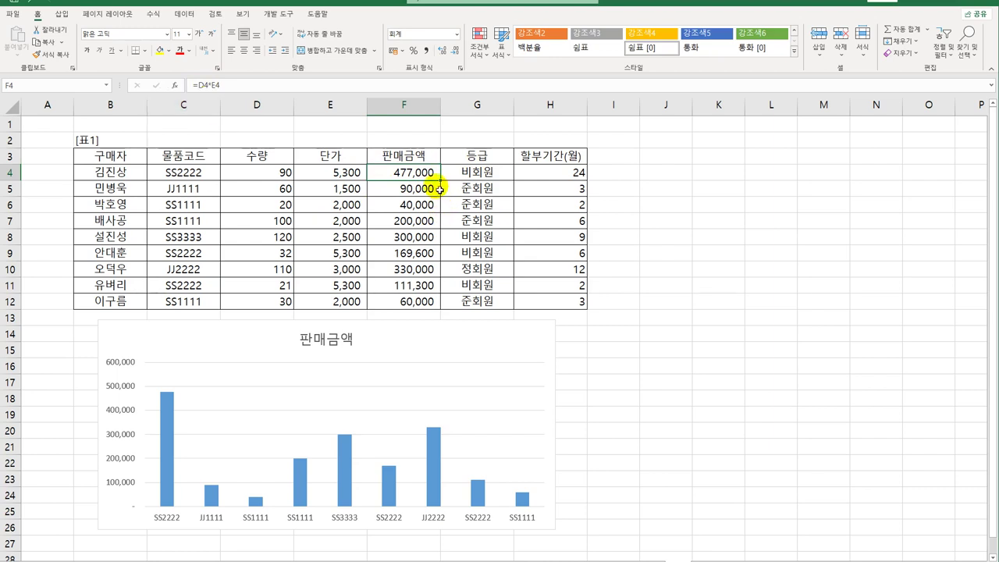
left_click_drag(420, 174, 411, 299)
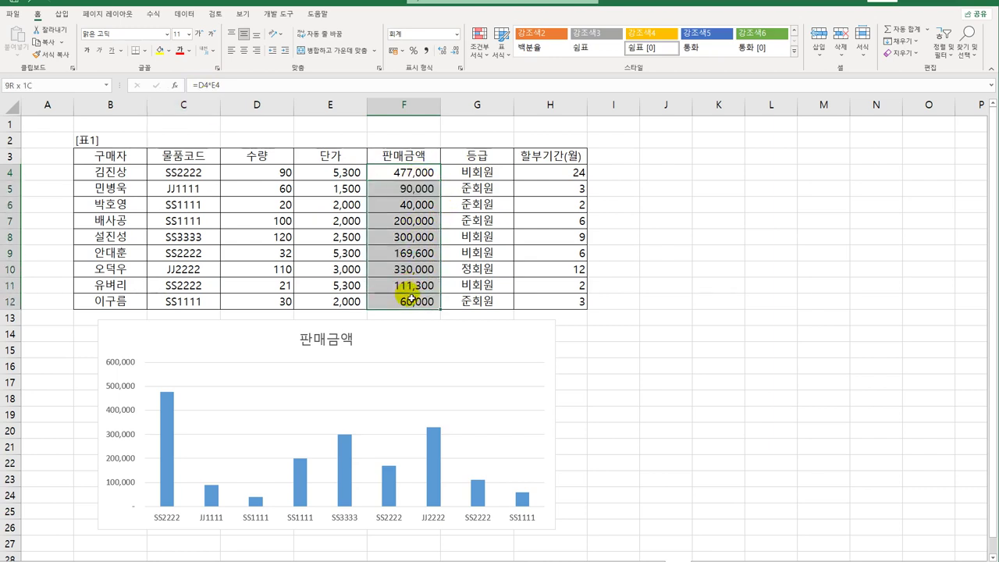
right_click(416, 178)
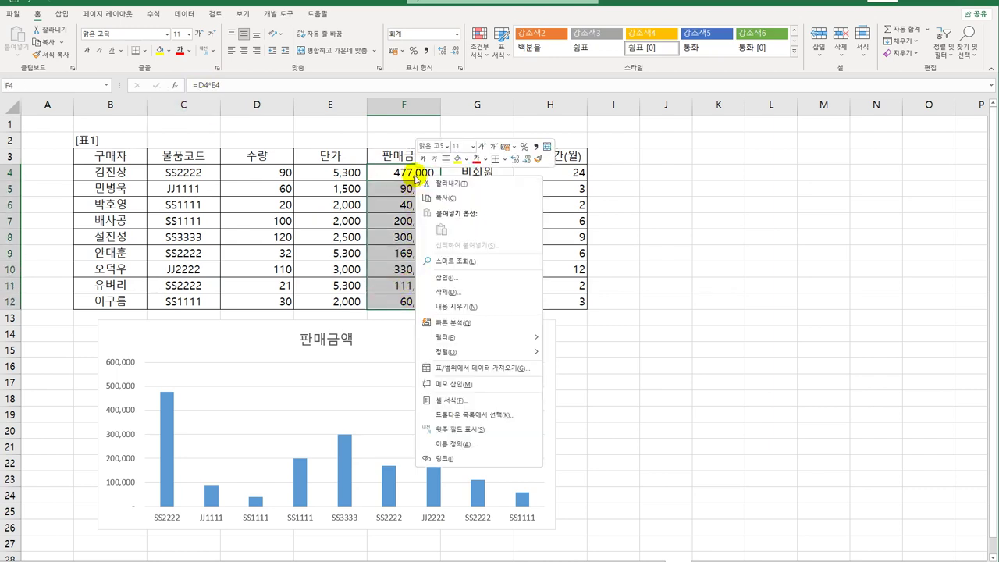
left_click(459, 399)
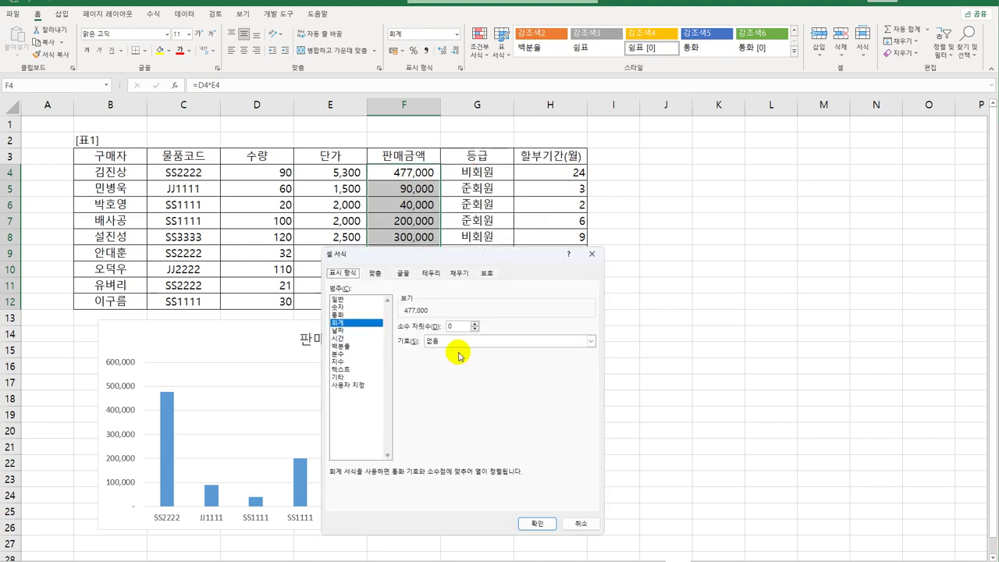
left_click_drag(472, 258, 630, 133)
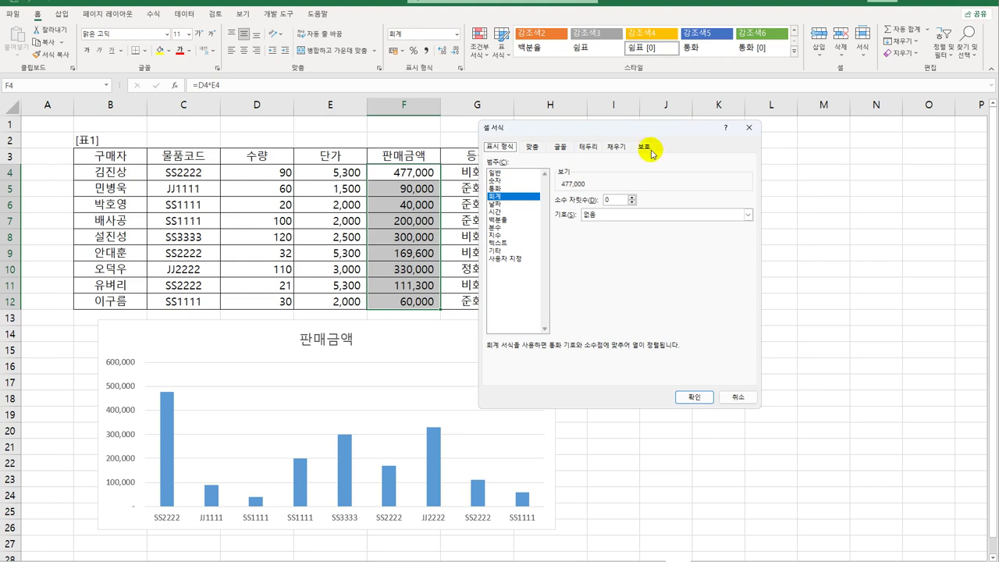
left_click(647, 147)
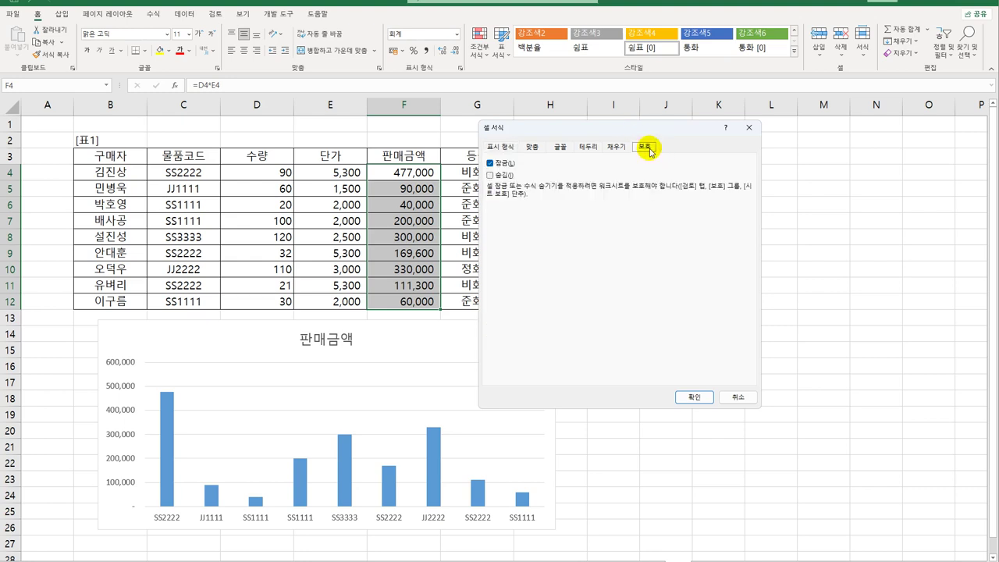
left_click(491, 176)
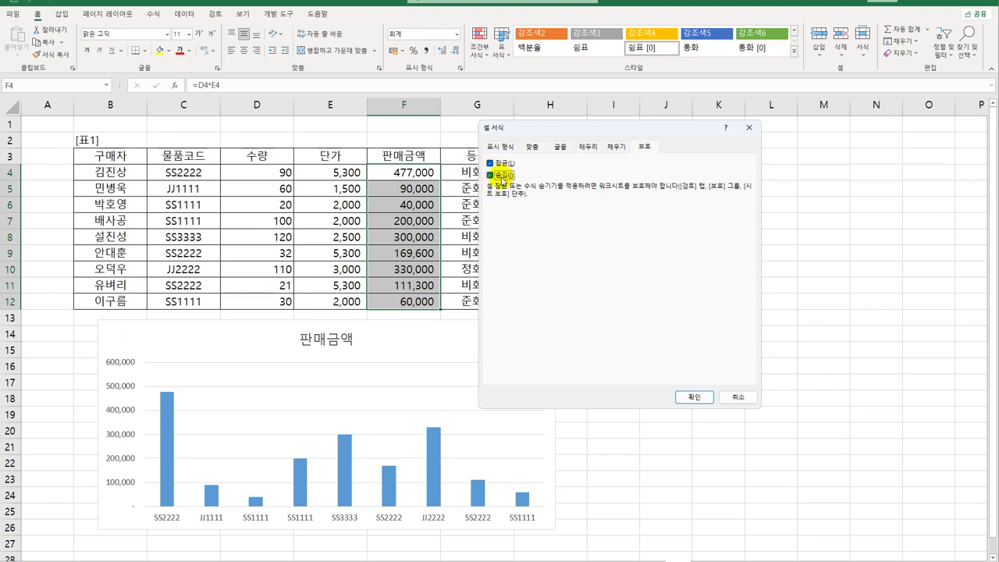
left_click(695, 397)
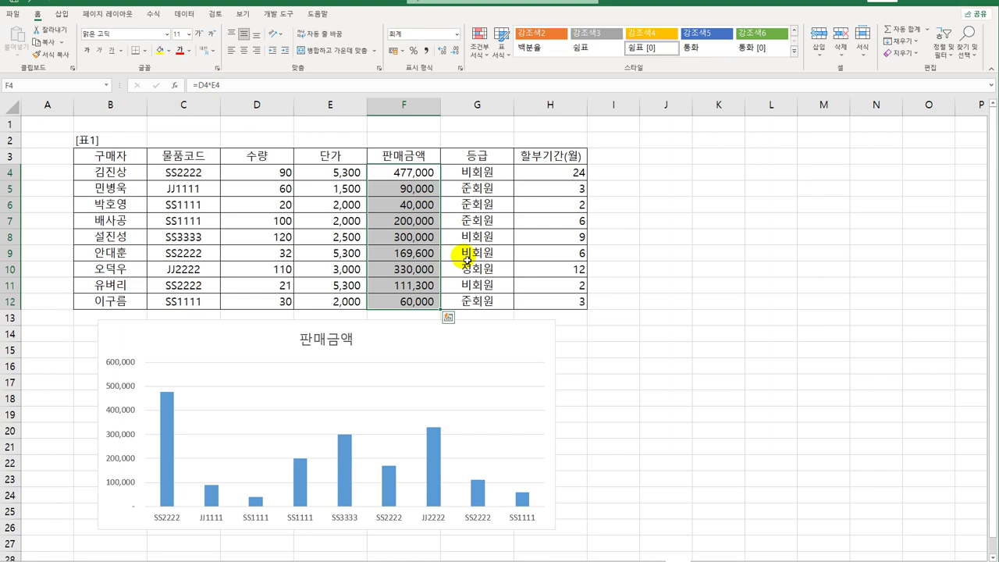
Open the 판매금액 chart's area formatting and check the Locked (잠금) setting in its properties.
left_click(215, 13)
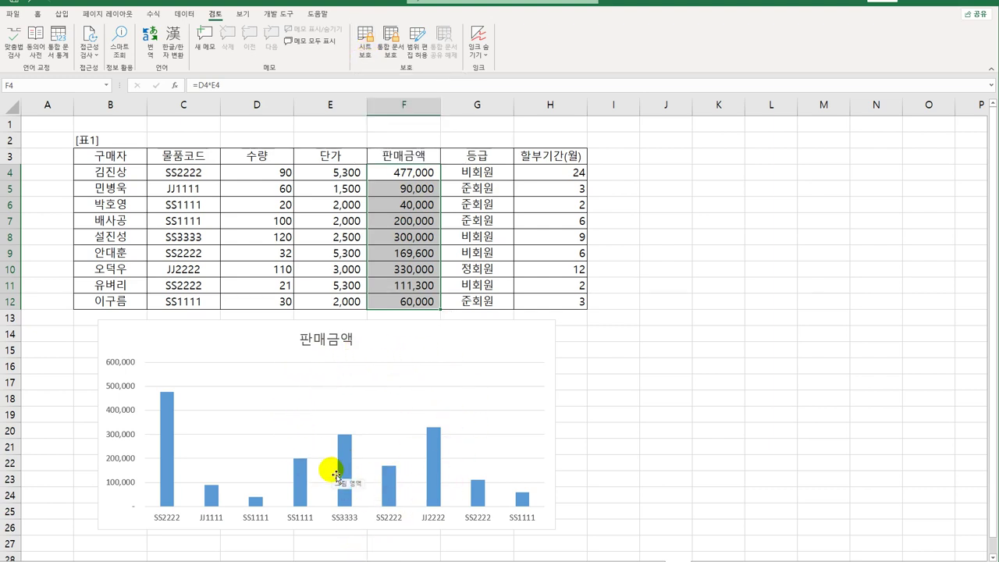
left_click(436, 340)
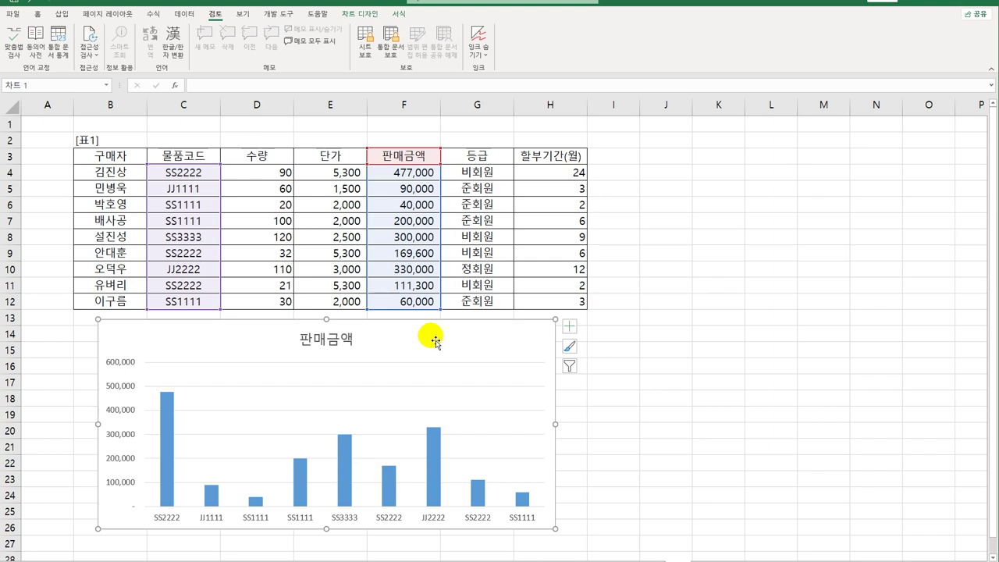
right_click(436, 340)
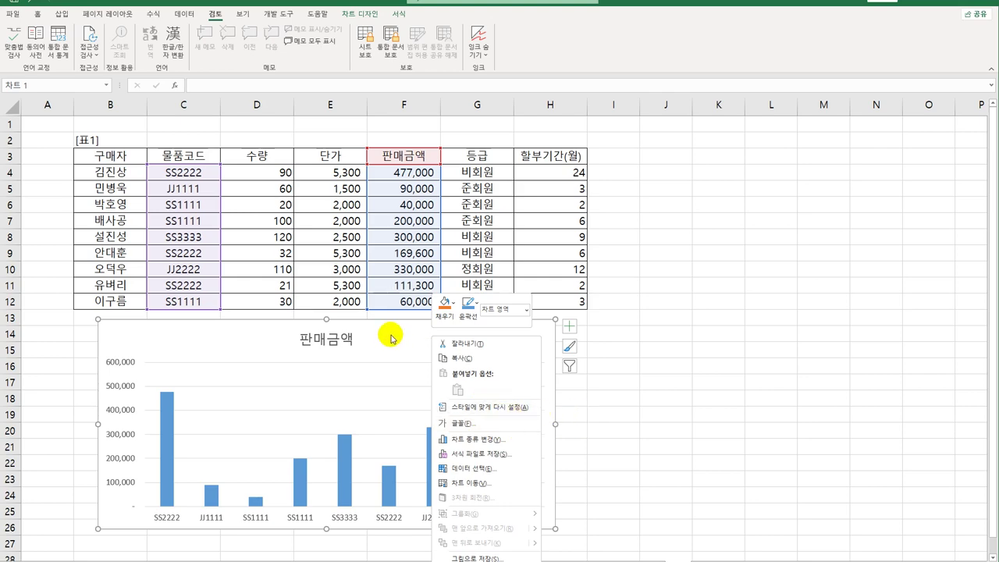
scroll(702, 316, "down", 2)
scroll(702, 316, "down", 1)
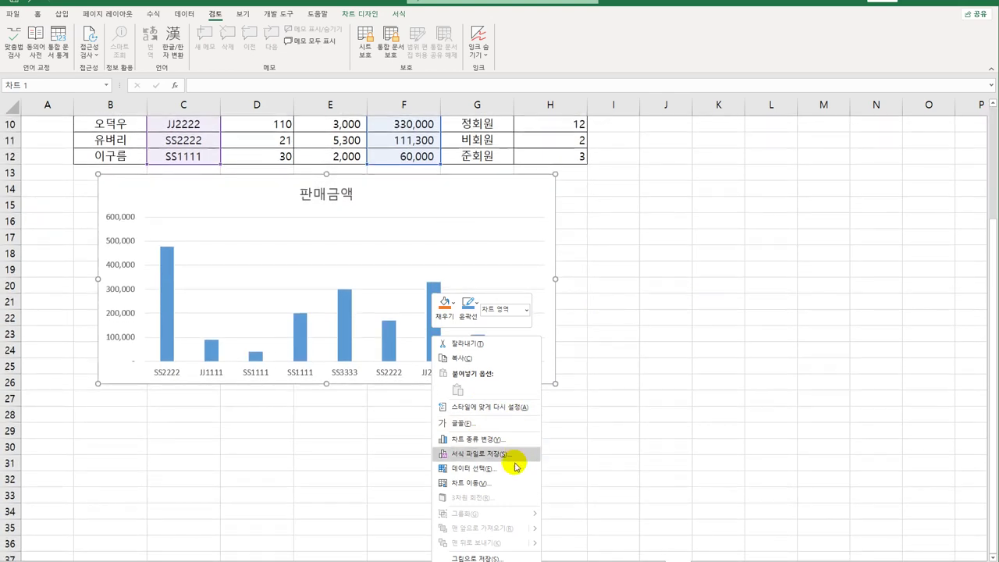
left_click(440, 192)
right_click(439, 192)
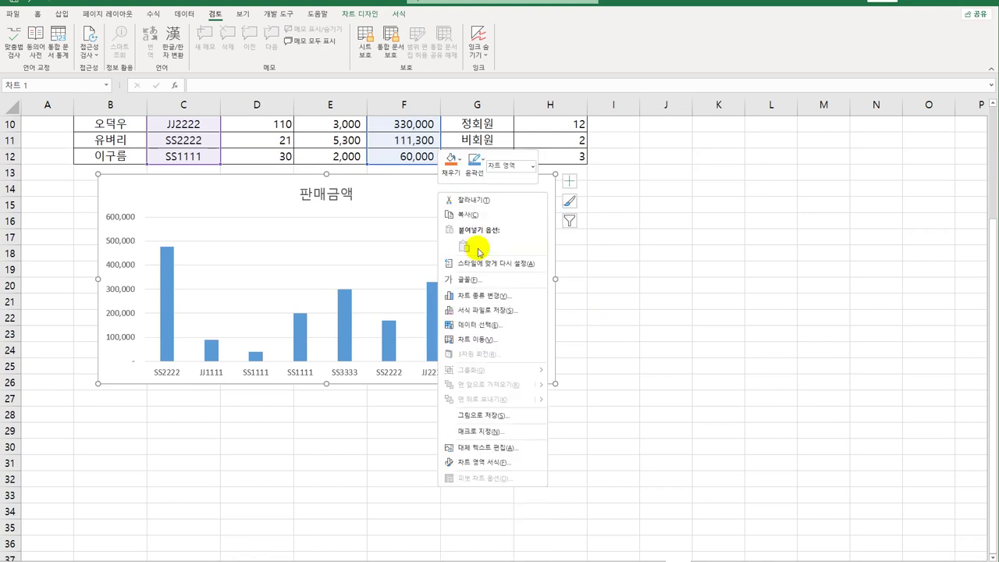
left_click(494, 462)
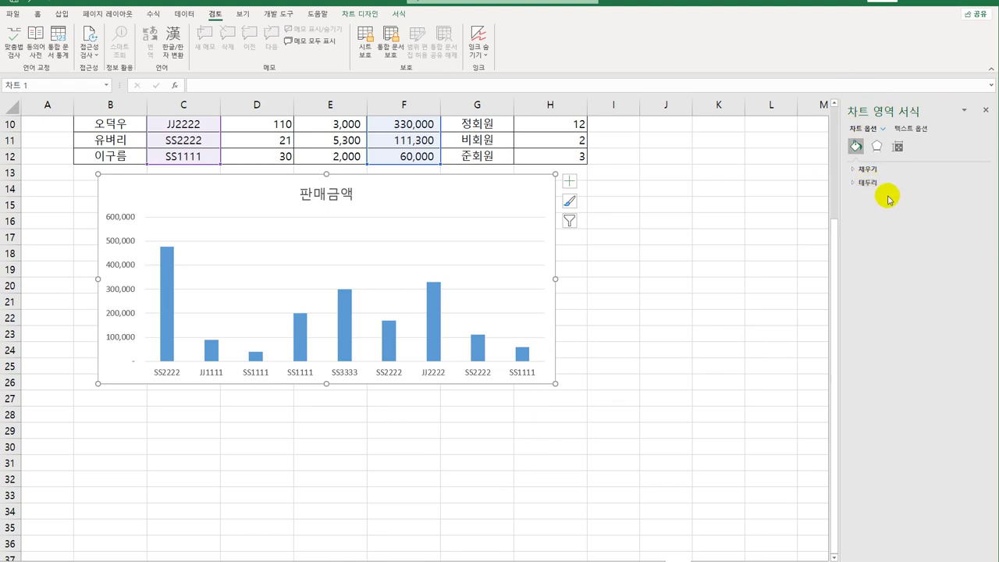
left_click(898, 148)
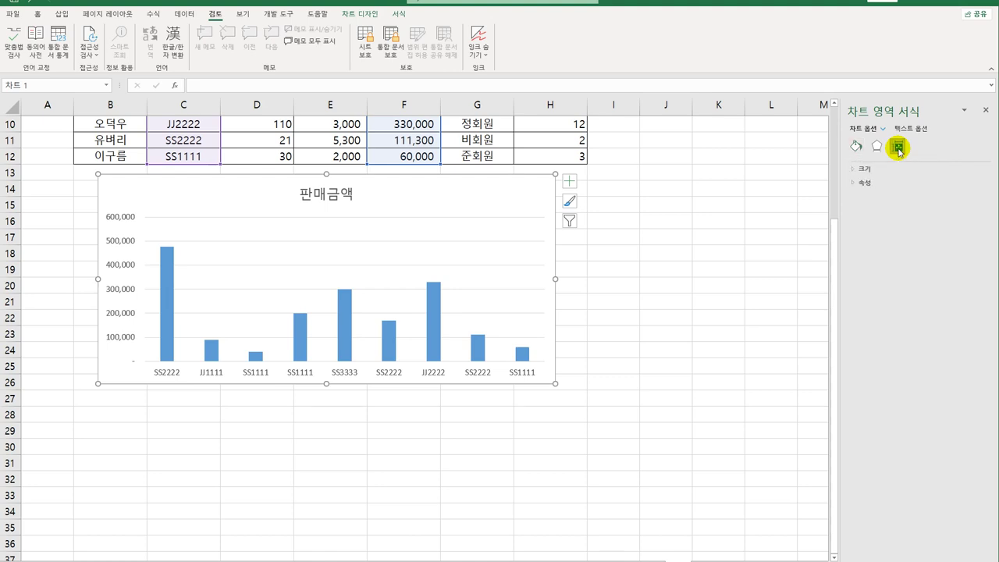
left_click(868, 183)
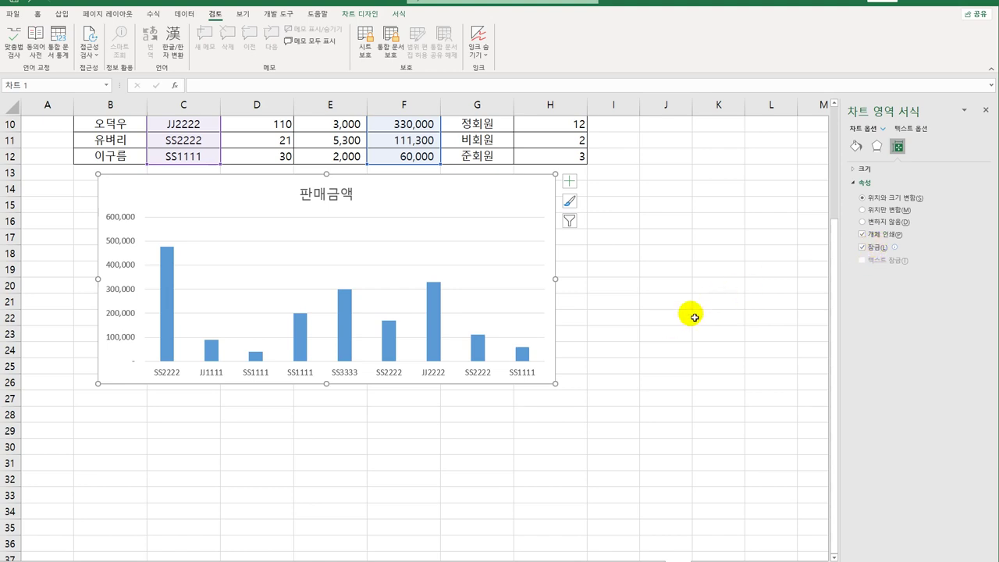
Protect the sheet without a password, allowing locked and unlocked cell selection plus sorting (정렬), and check the formula hiding in F4.
scroll(691, 312, "up", 3)
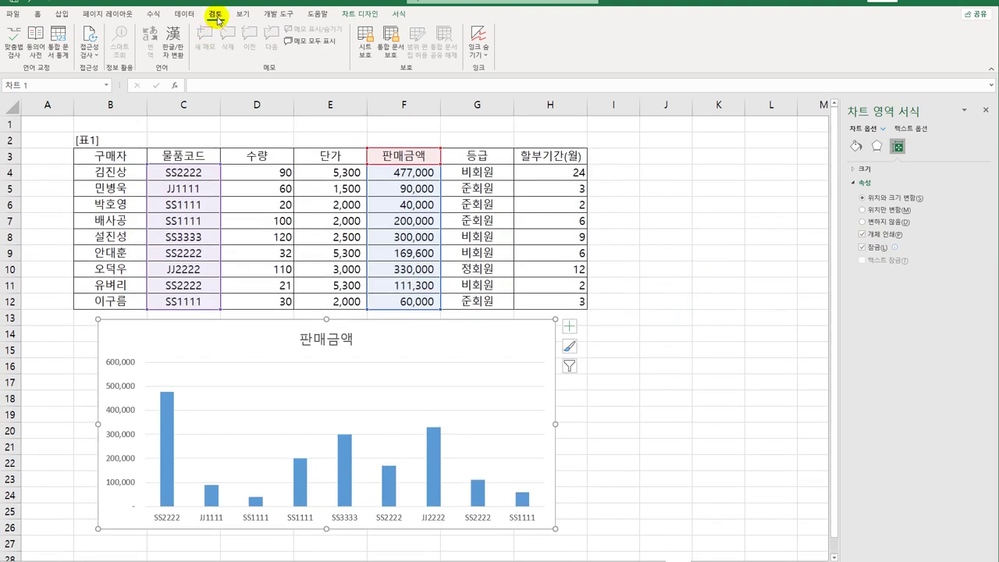
left_click(366, 51)
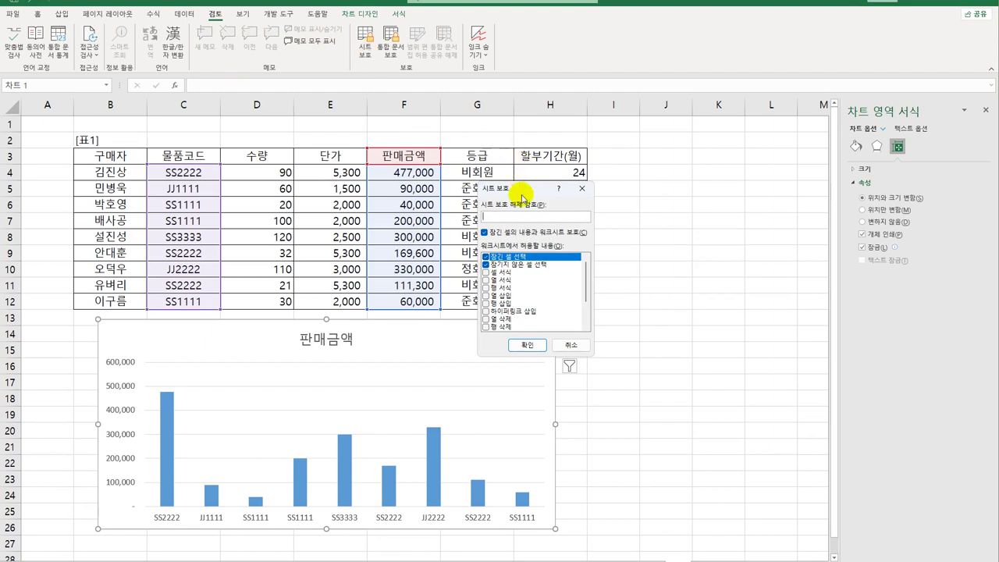
left_click_drag(521, 197, 655, 177)
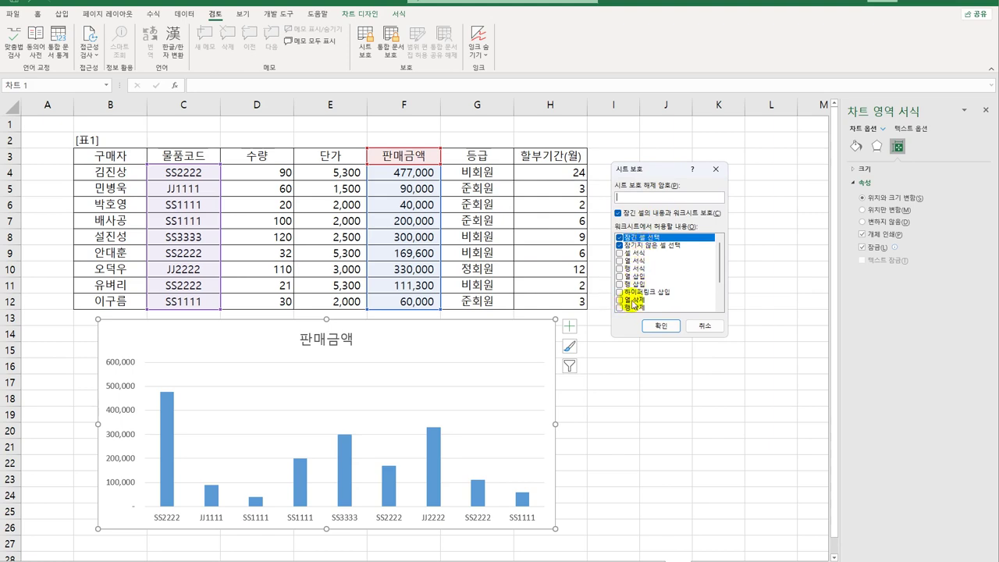
scroll(669, 275, "down", 2)
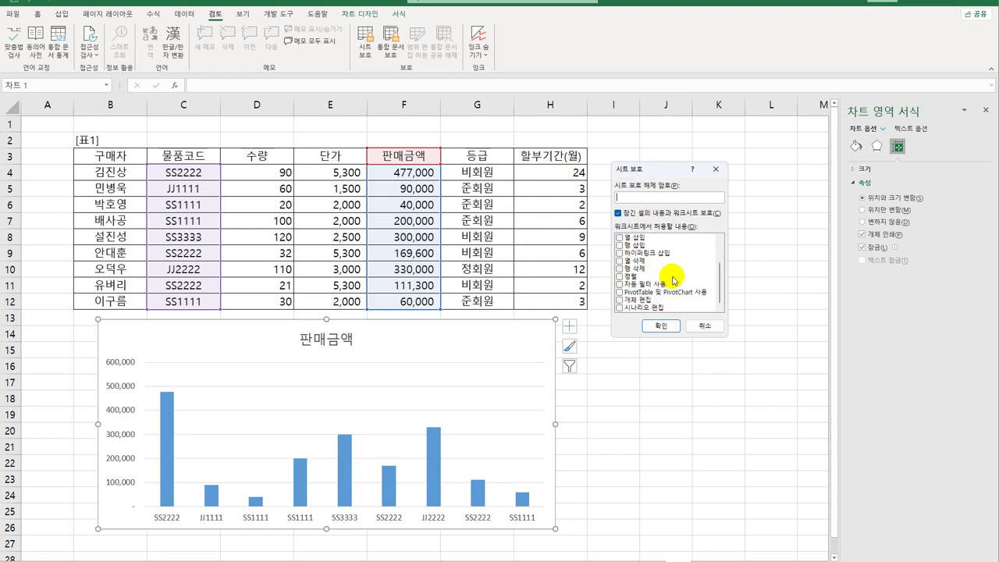
left_click(619, 277)
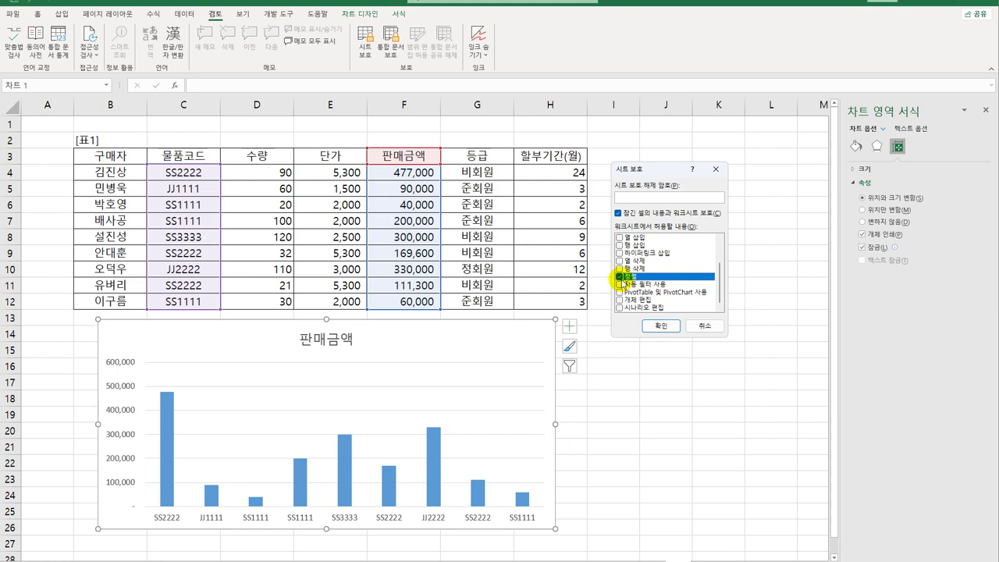
left_click(633, 198)
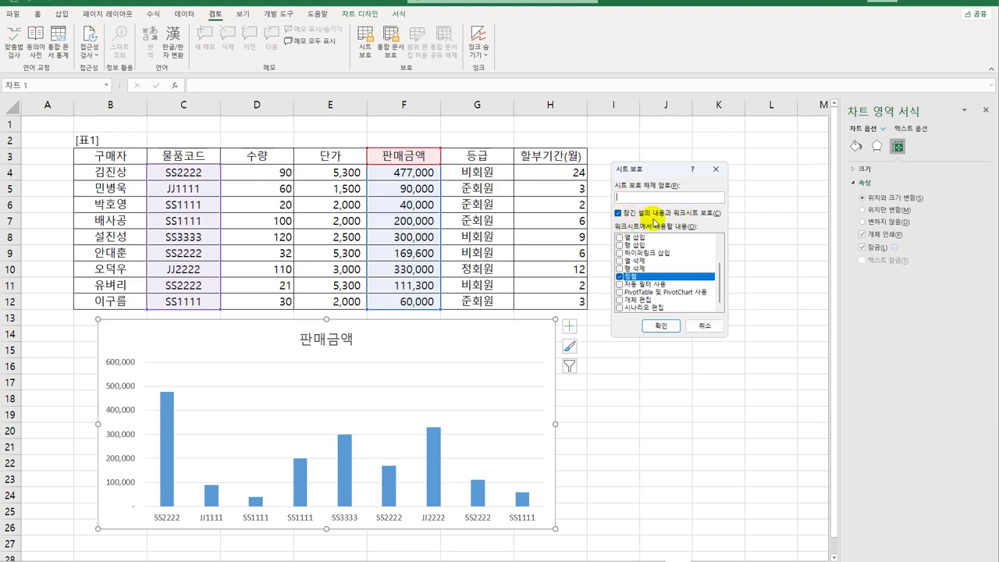
left_click(670, 326)
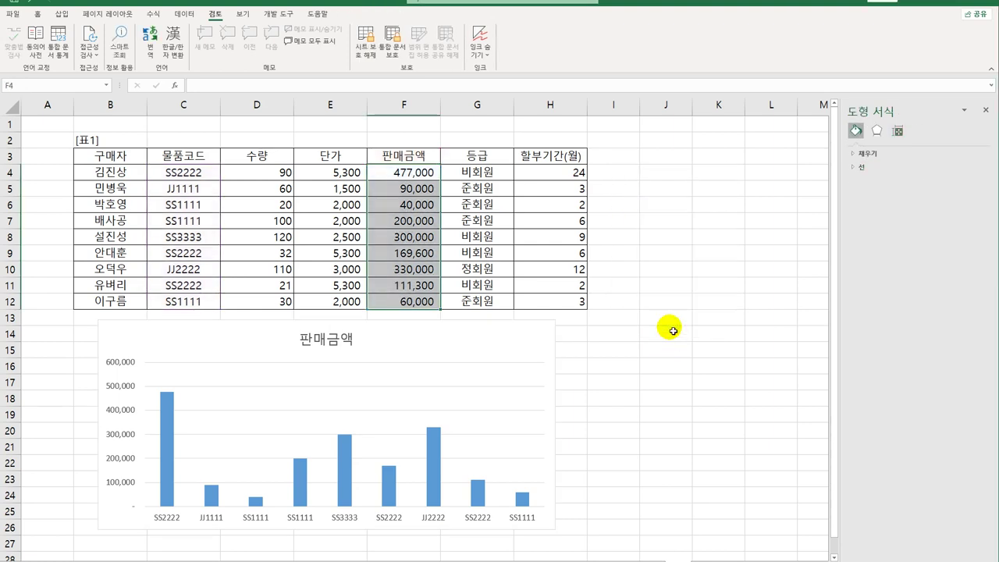
left_click(669, 329)
left_click(401, 173)
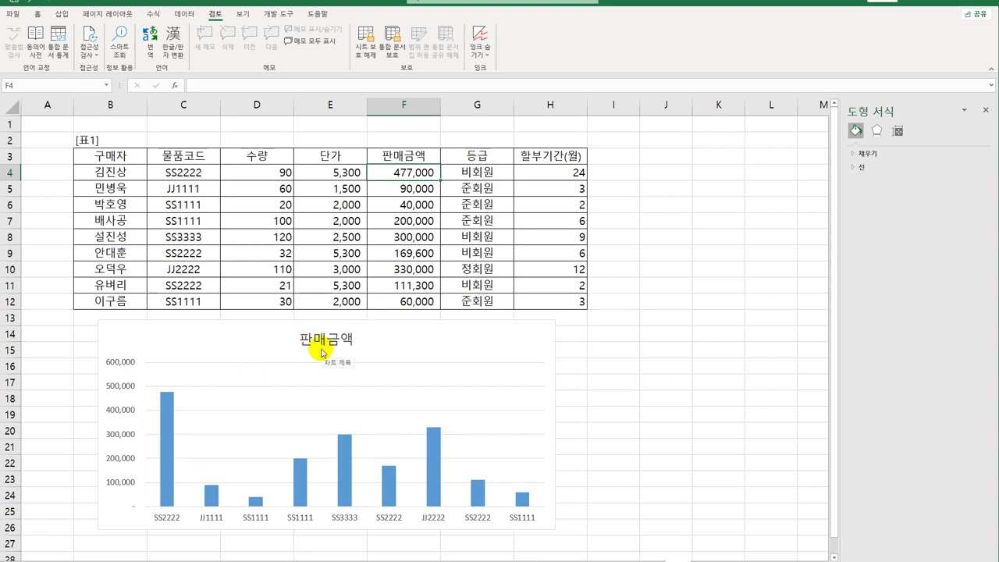
Show the sheet in Page Break Preview at 100% zoom and set the print area to B2:H26 on a single page.
left_click(241, 14)
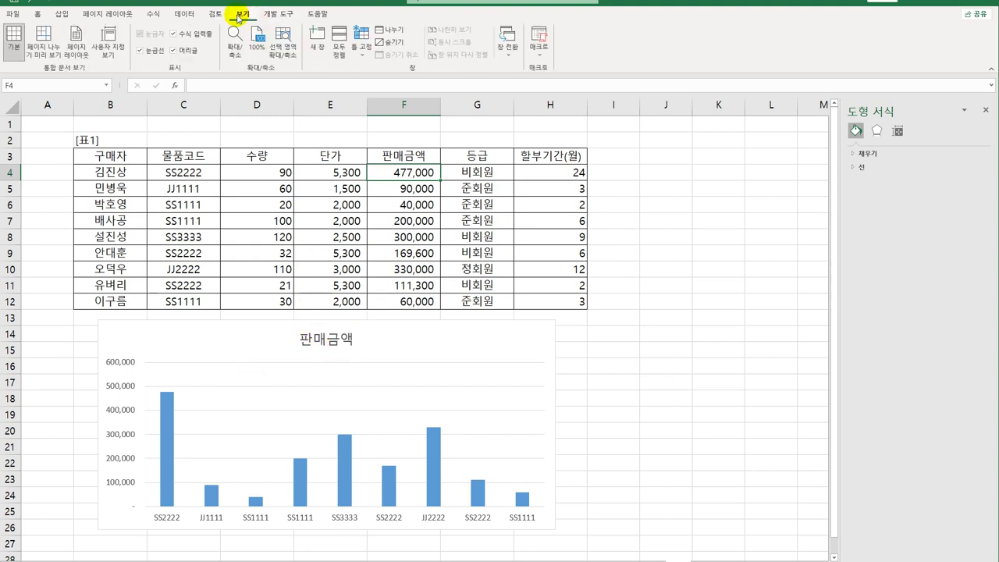
left_click(44, 51)
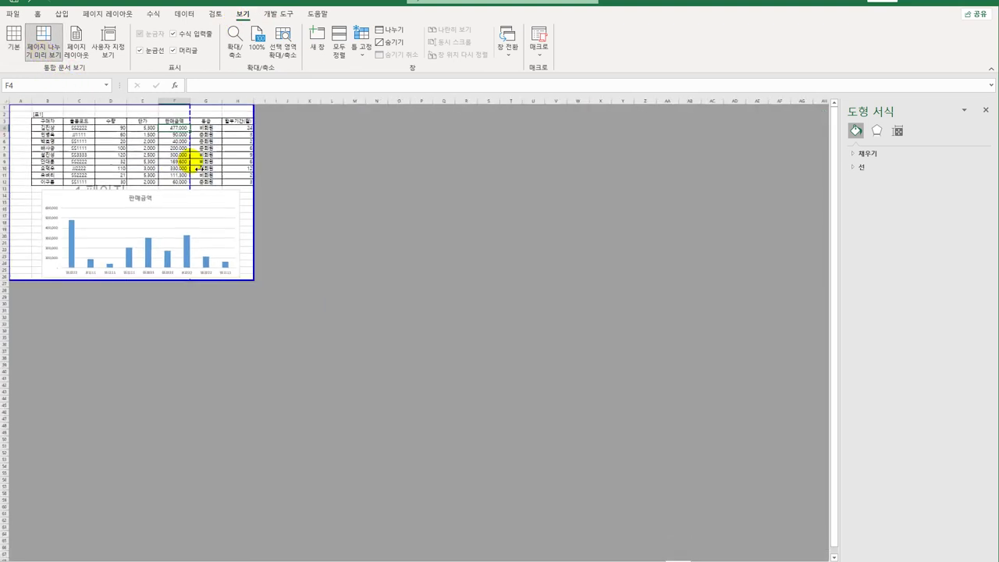
left_click(257, 39)
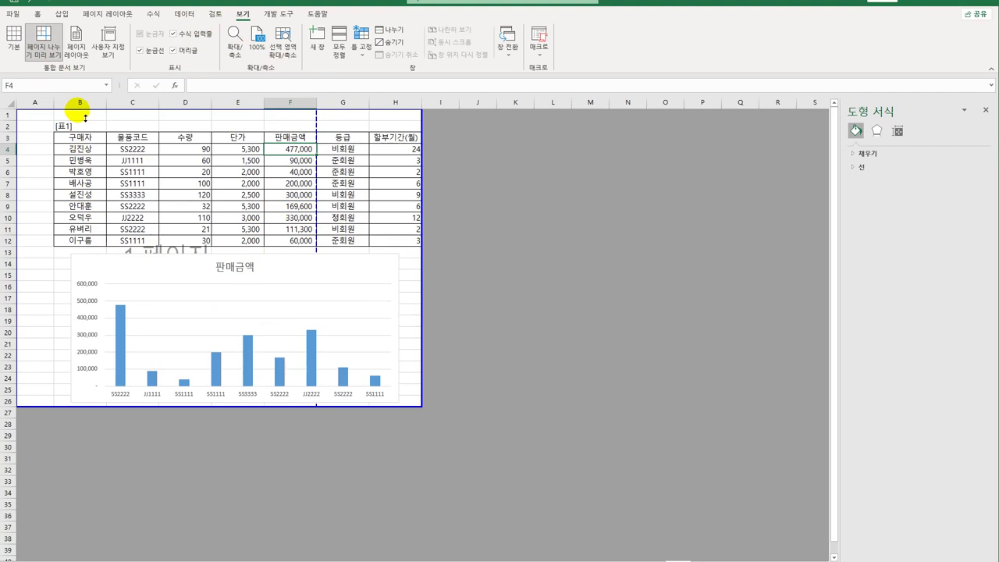
left_click_drag(16, 110, 62, 125)
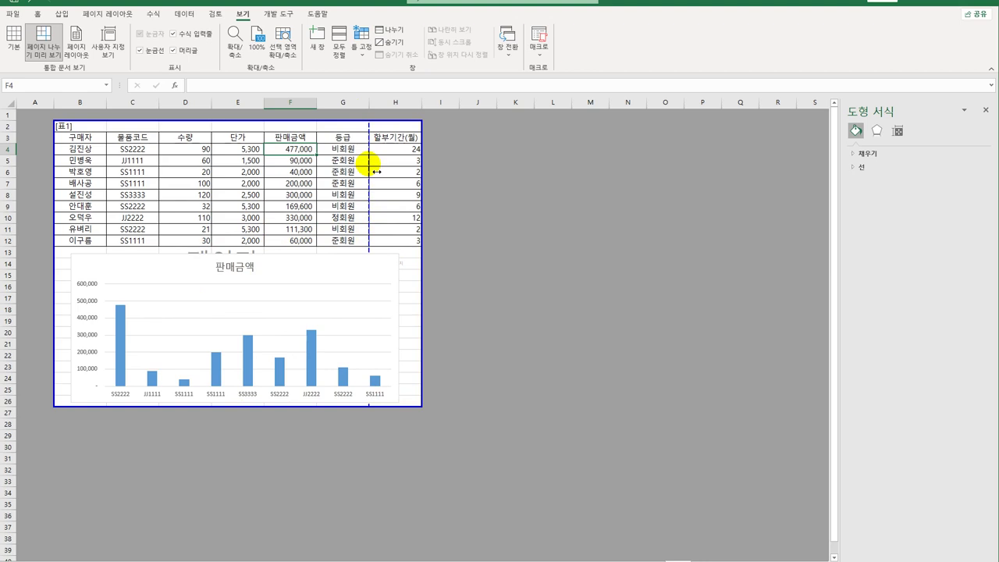
left_click_drag(375, 171, 427, 137)
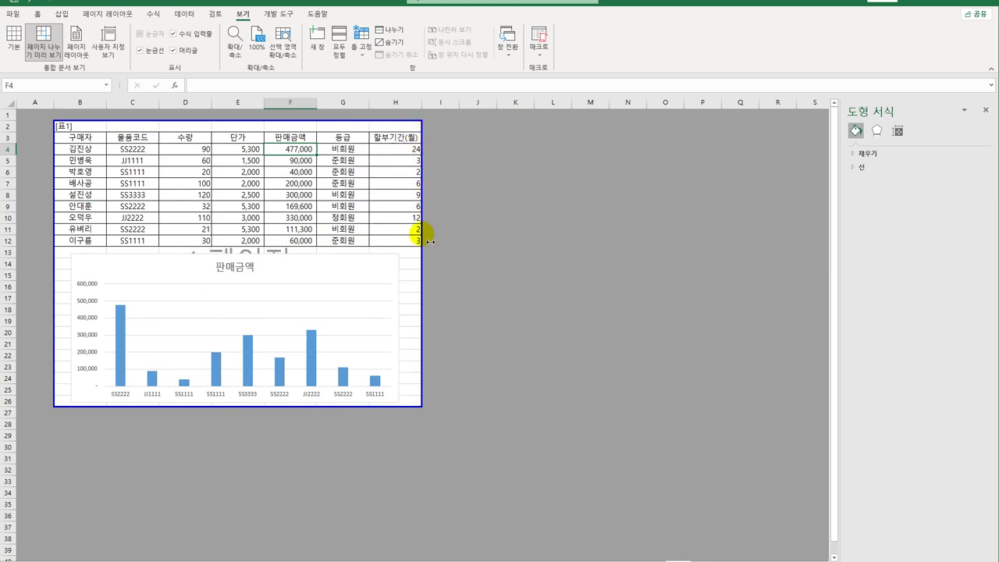